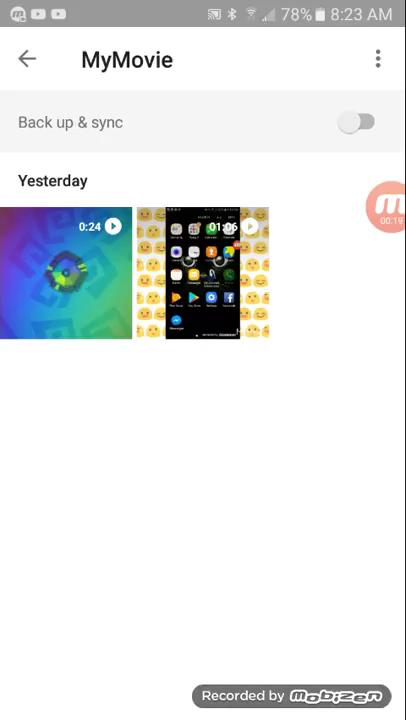
Play the second MyMovie album video full screen in Google Photos with the volume raised
click(202, 272)
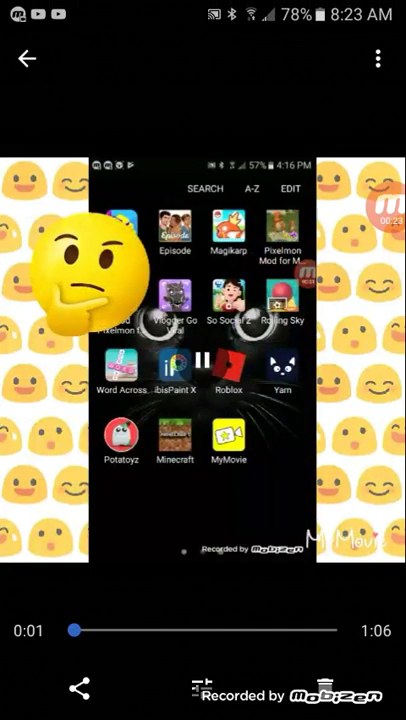
key(XF86AudioLowerVolume)
key(XF86AudioRaiseVolume)
key(XF86AudioRaiseVolume)
key(XF86AudioRaiseVolume)
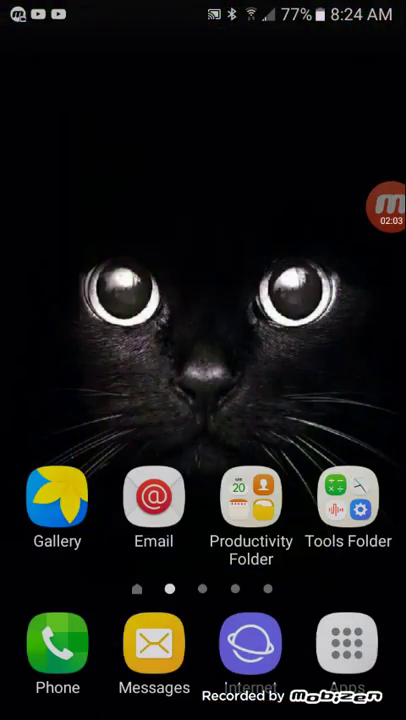
From the first page of the app drawer, launch the Camera app
click(346, 642)
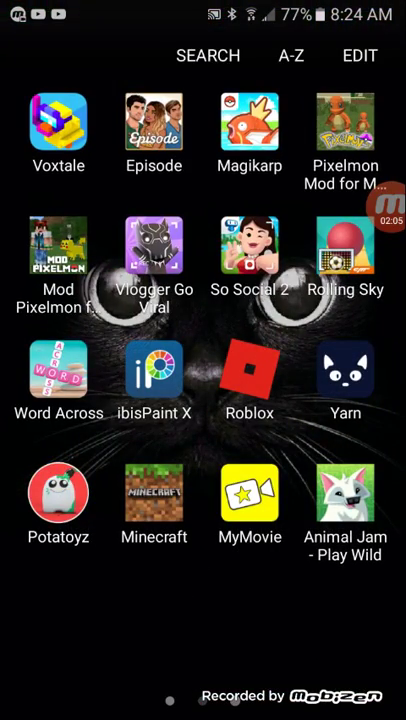
drag(80, 400, 330, 400)
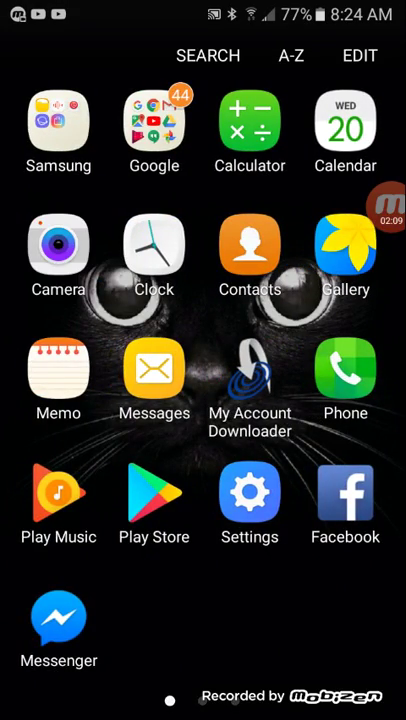
click(58, 245)
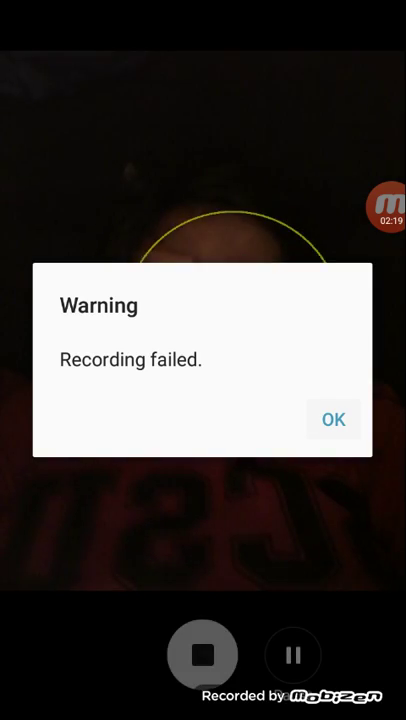
Leave the failed camera recording and reopen the app drawer on the MyMovie page
key(Escape)
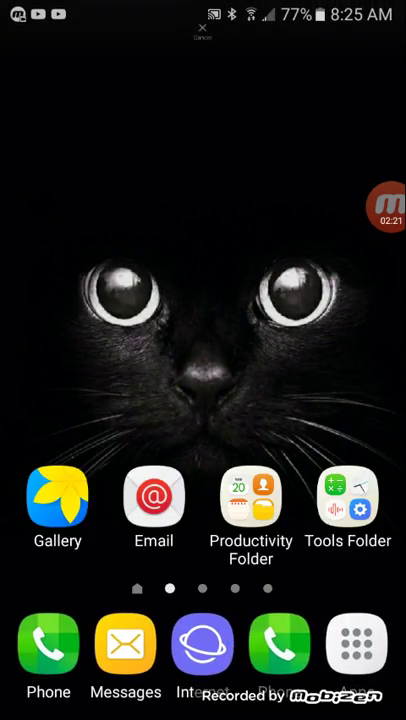
drag(330, 400, 60, 400)
click(356, 640)
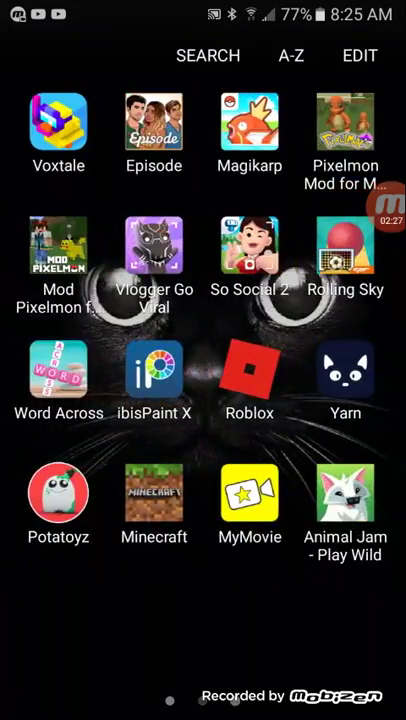
Launch MyMovie and start a new edit to browse the My Videos gallery
click(249, 495)
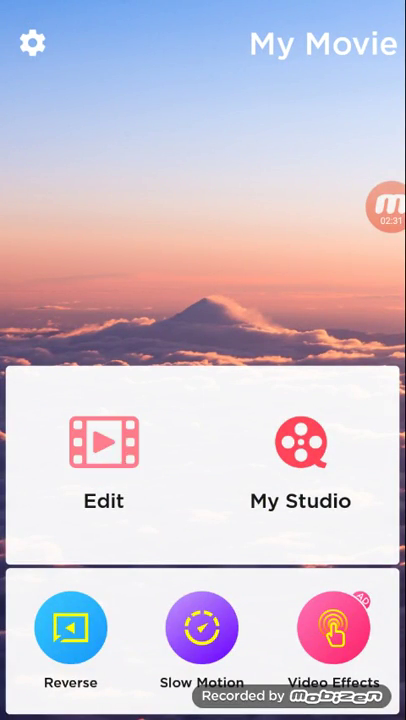
click(103, 460)
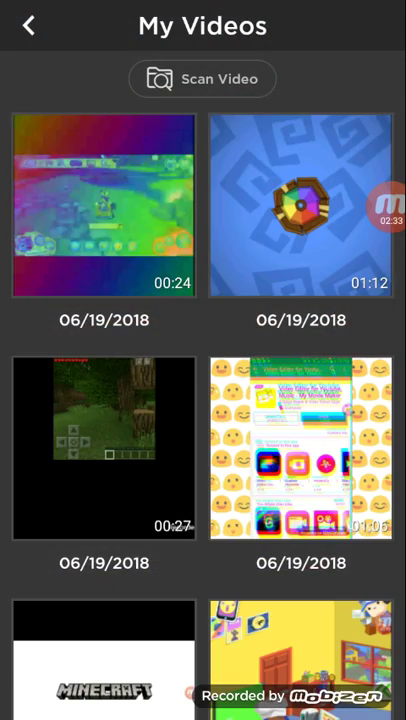
scroll(203, 400, down, 5)
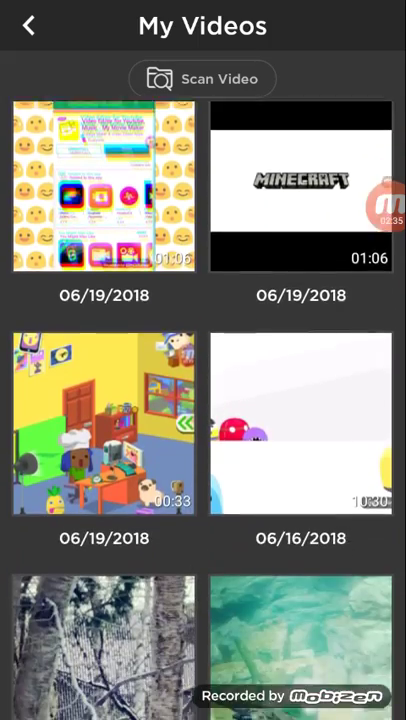
scroll(203, 400, down, 5)
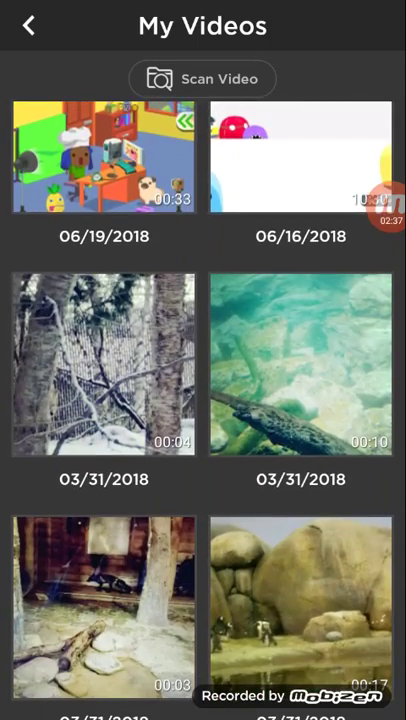
scroll(203, 400, down, 2)
scroll(203, 400, up, 5)
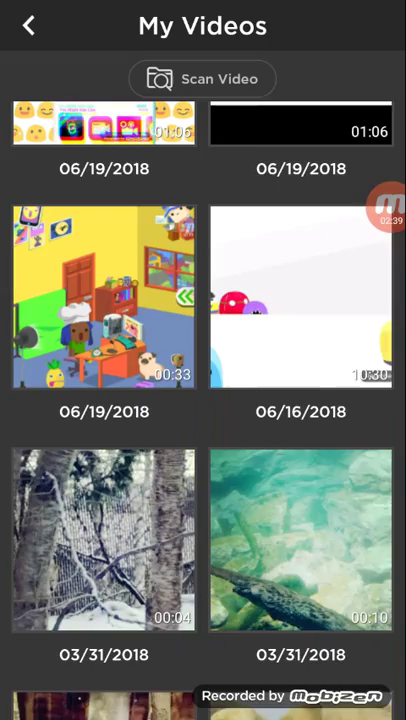
scroll(203, 400, up, 4)
scroll(203, 400, down, 4)
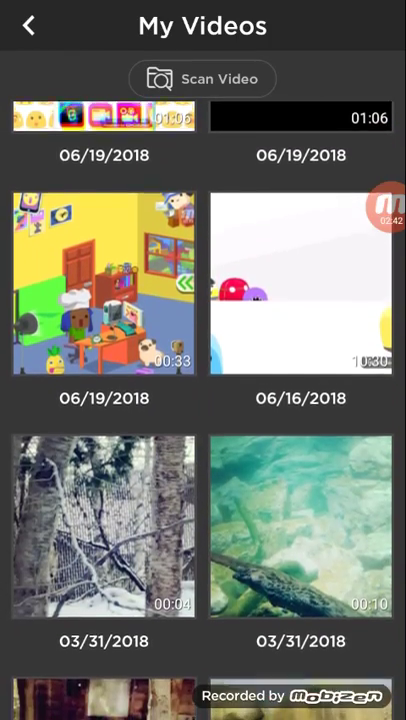
scroll(203, 400, up, 1)
Load the 00:33 room gameplay clip, rewind it to the start and play the preview
click(104, 360)
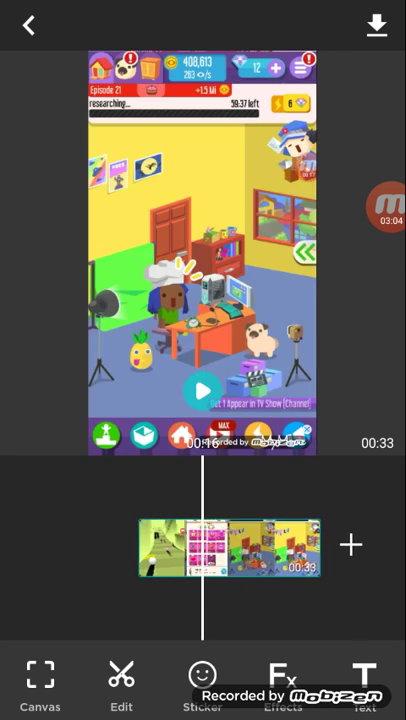
drag(160, 547, 300, 547)
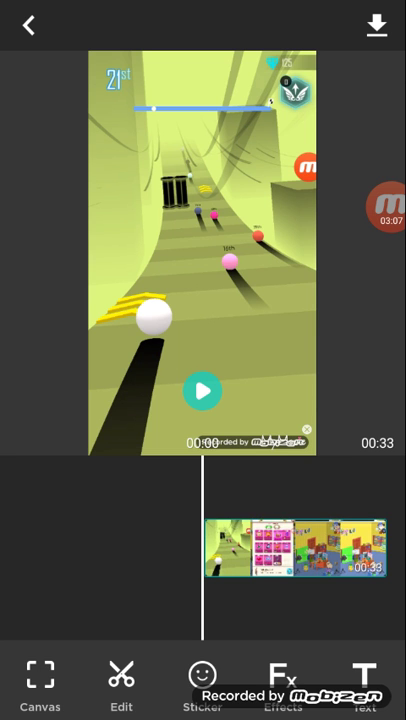
key(XF86AudioRaiseVolume)
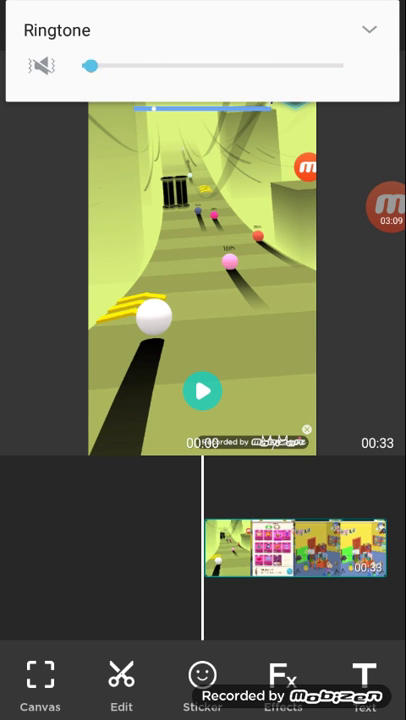
click(202, 390)
Mute the media volume to zero in the volume panel, then open the colour effects list
key(XF86AudioLowerVolume)
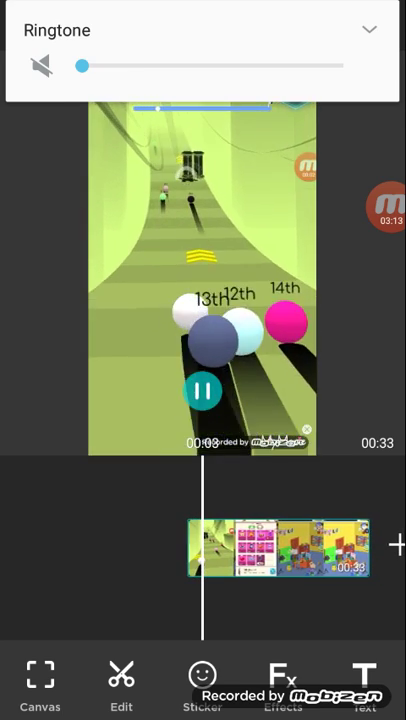
click(369, 30)
drag(343, 145, 82, 145)
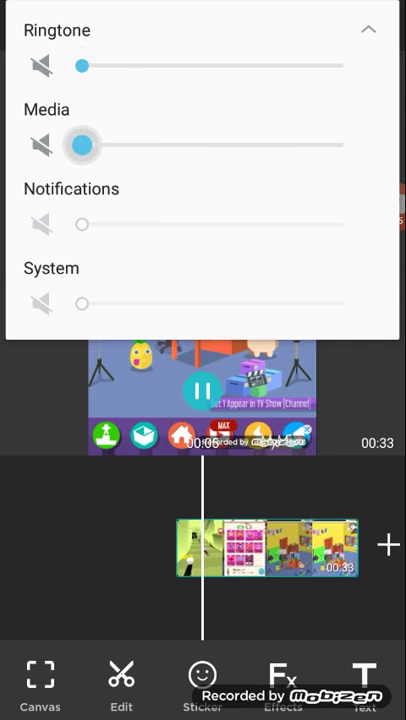
click(202, 500)
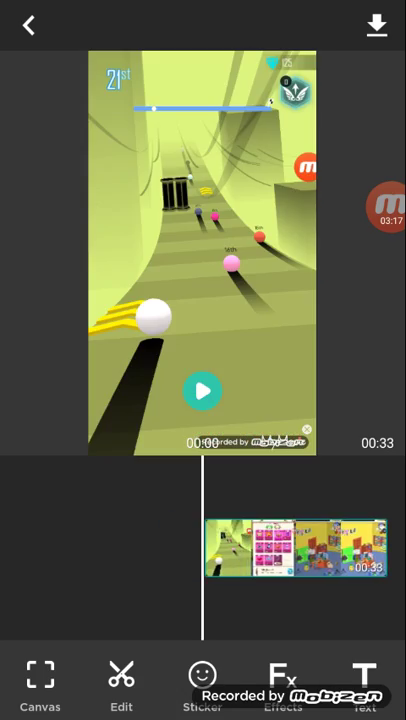
click(283, 680)
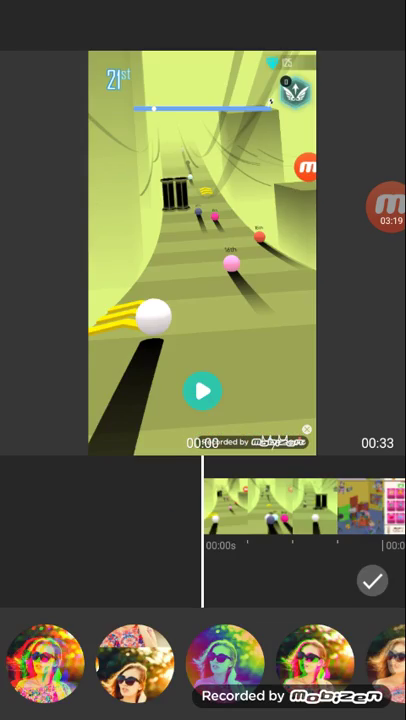
Apply a rainbow effect to the clip start and a mirrored effect from about 4 seconds
click(225, 660)
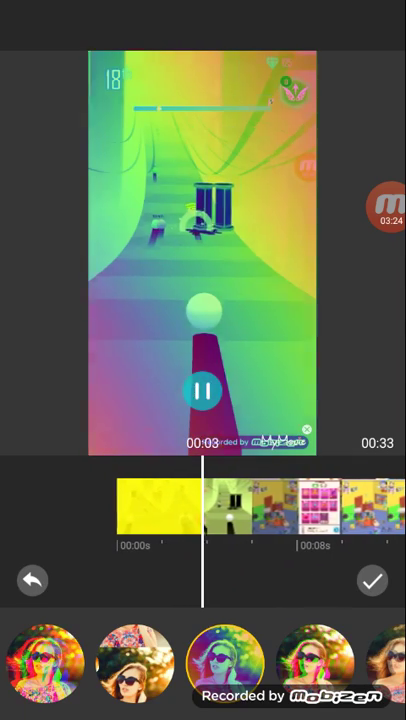
click(202, 391)
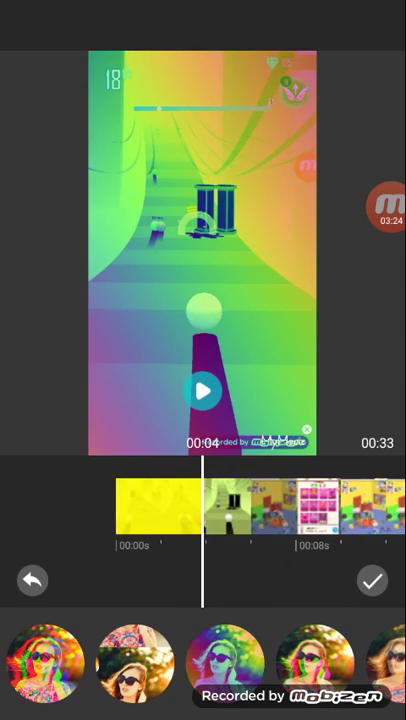
scroll(203, 660, right, 3)
scroll(203, 660, right, 3)
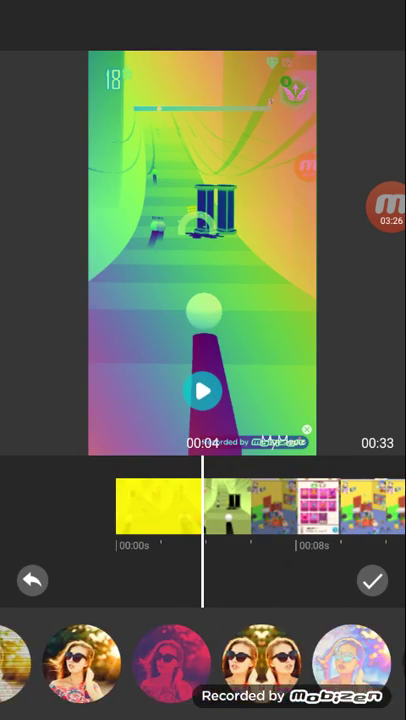
click(202, 391)
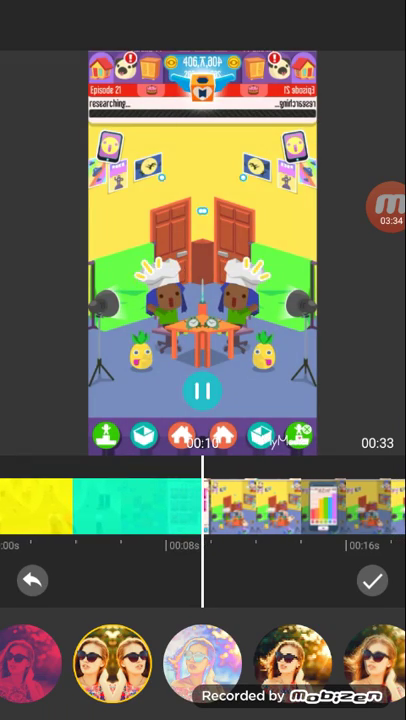
click(201, 392)
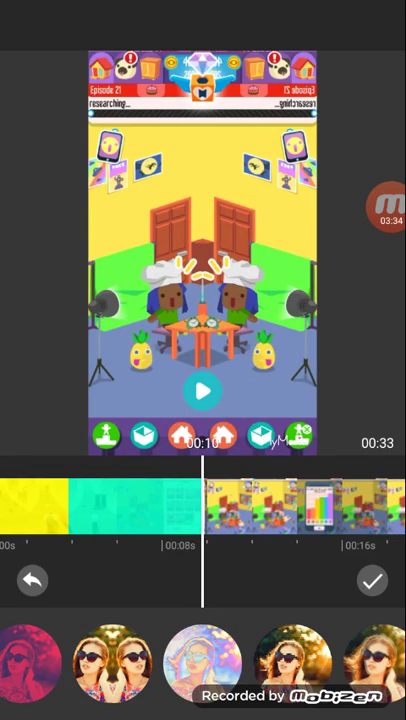
click(201, 392)
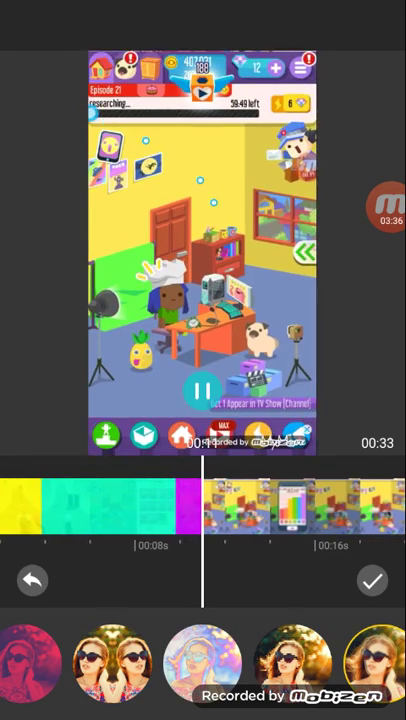
click(201, 392)
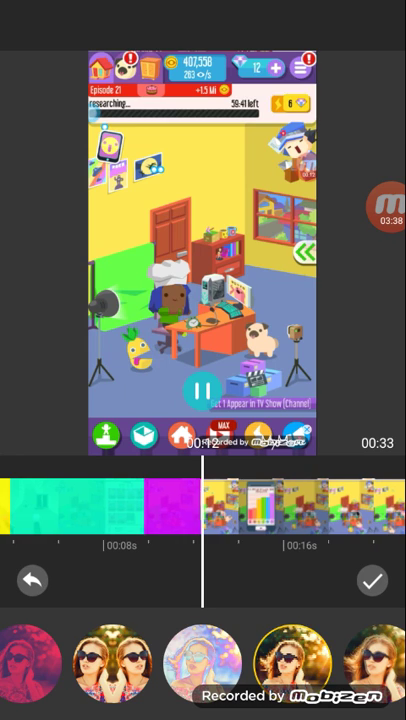
click(201, 392)
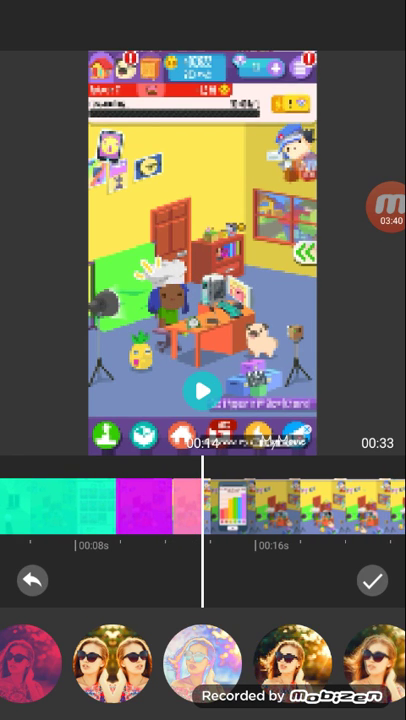
scroll(203, 660, right, 5)
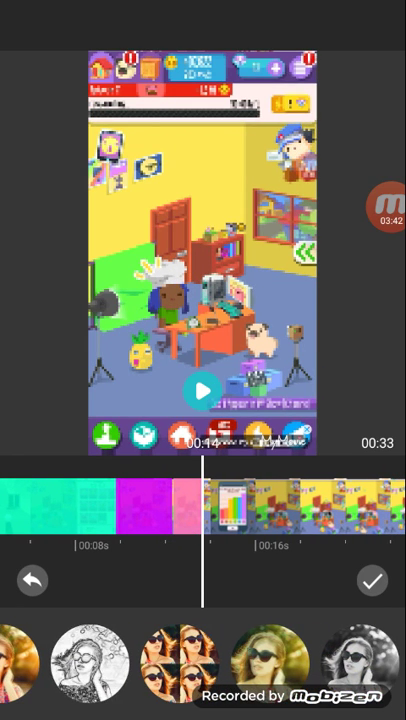
Add Sketch, B&W and pop-colour filters later in the clip, preview from 00:24, and confirm
click(90, 660)
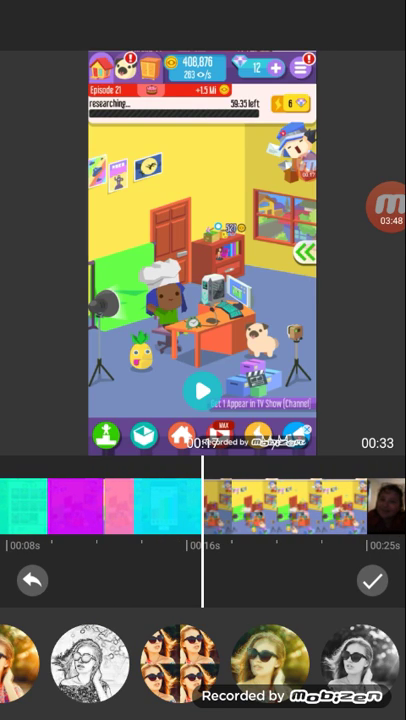
click(360, 660)
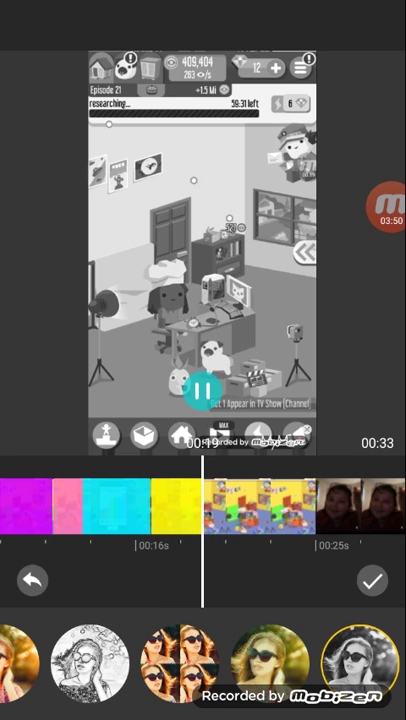
scroll(203, 660, right, 3)
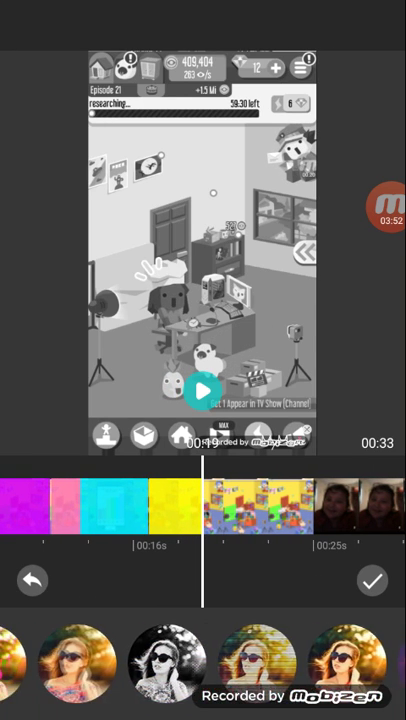
scroll(203, 660, left, 3)
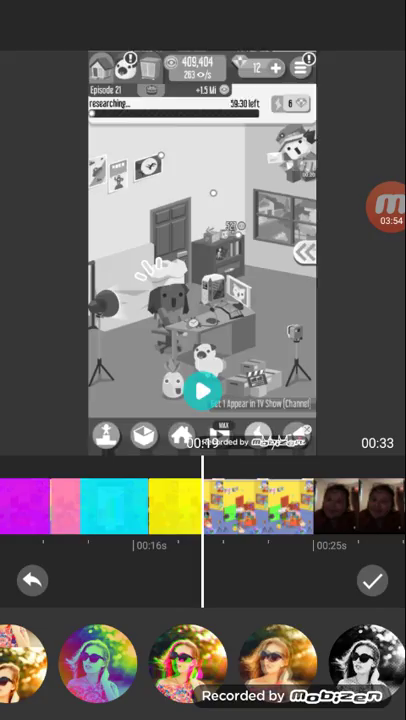
click(188, 660)
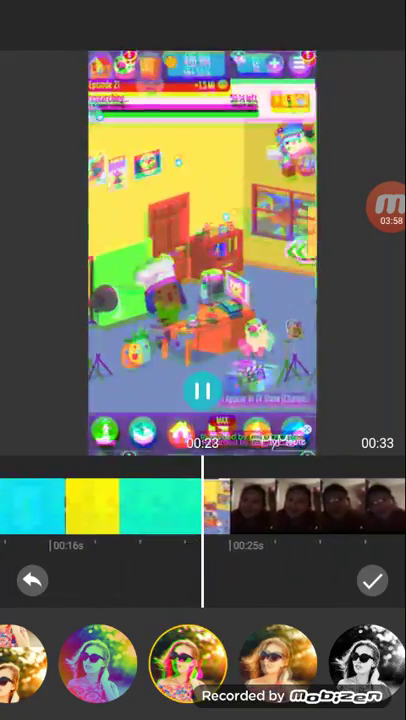
scroll(203, 660, right, 3)
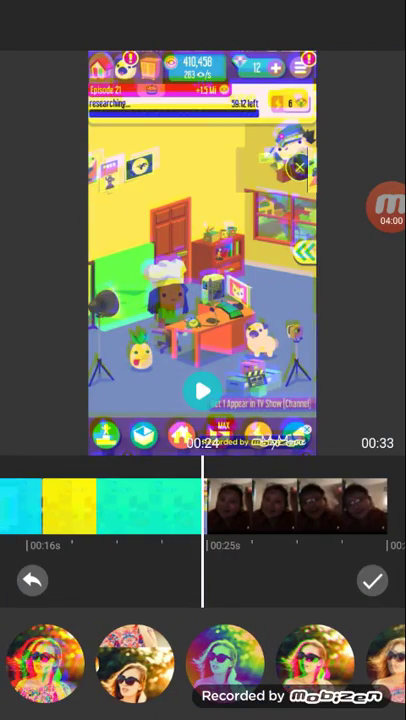
click(203, 390)
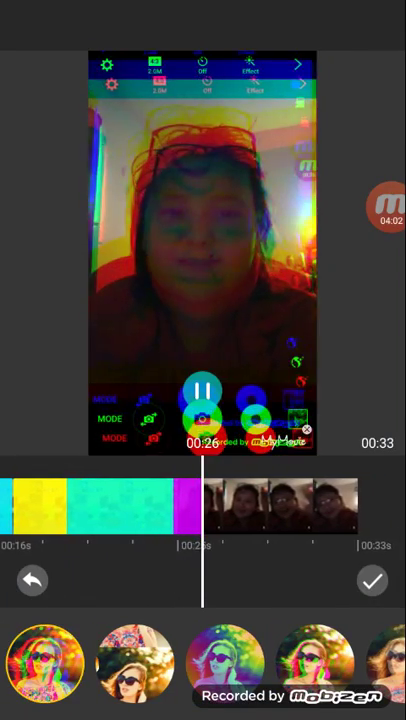
click(203, 390)
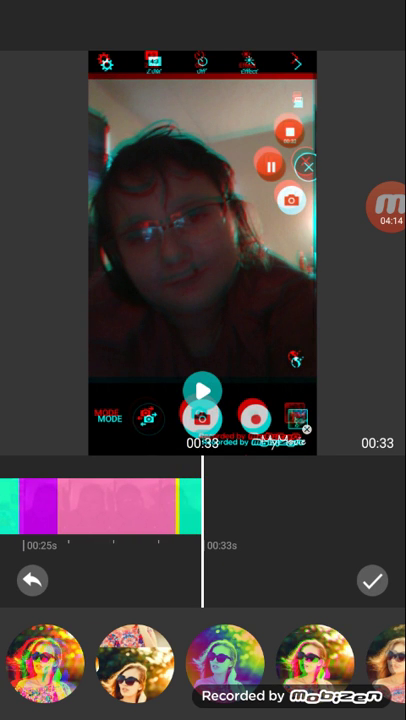
click(371, 580)
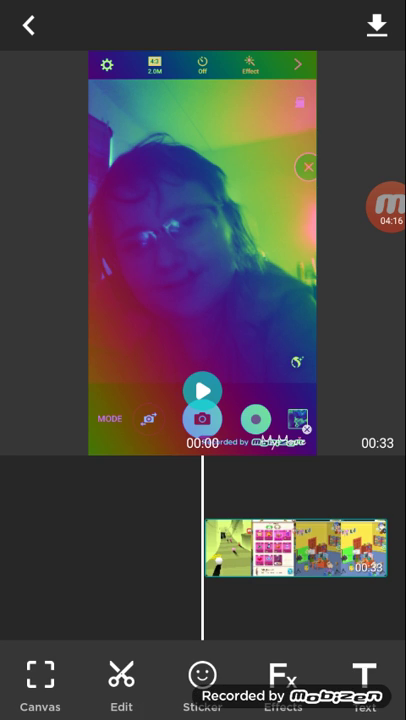
drag(300, 548, 100, 548)
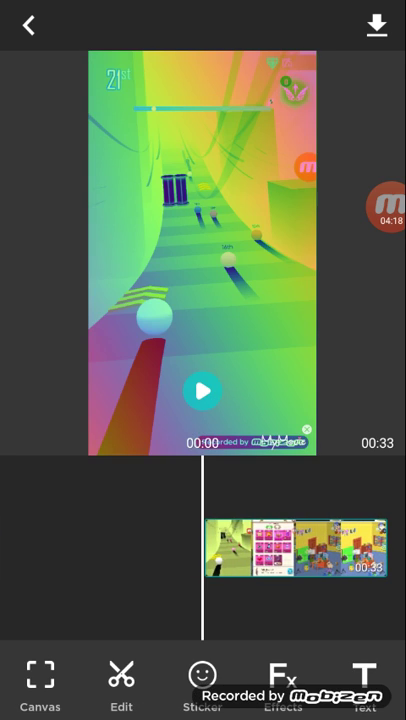
Place a heart-eyes emoji sticker at the bottom-left of the opening seconds and preview it
click(202, 685)
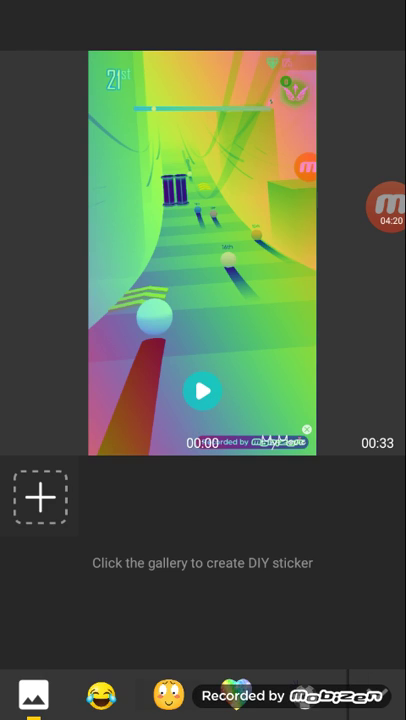
click(167, 693)
click(25, 693)
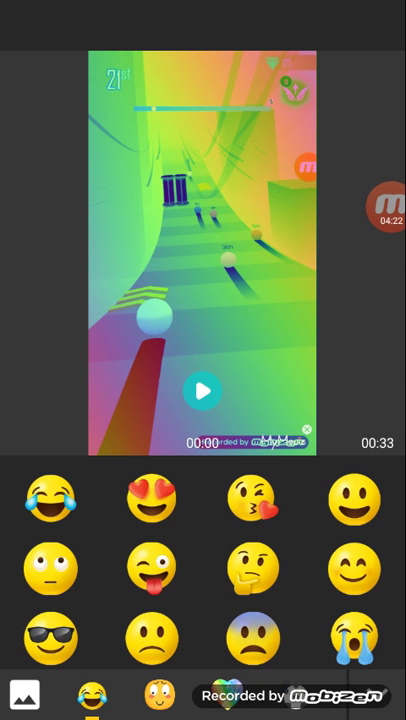
scroll(203, 560, down, 2)
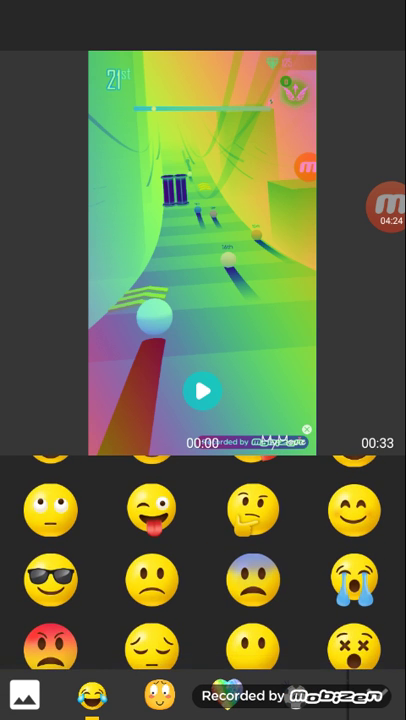
scroll(203, 560, up, 2)
click(50, 498)
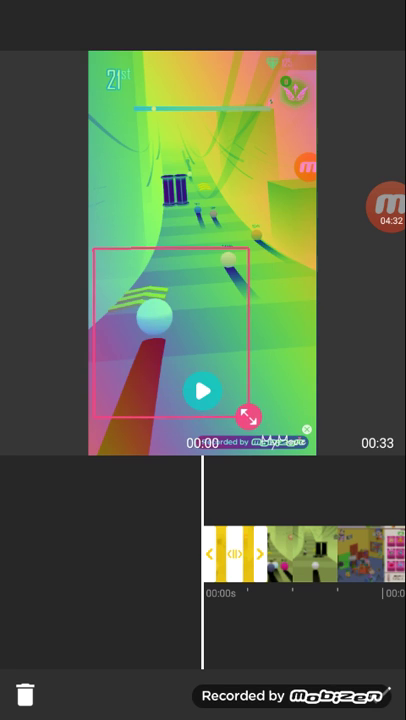
click(280, 440)
click(203, 486)
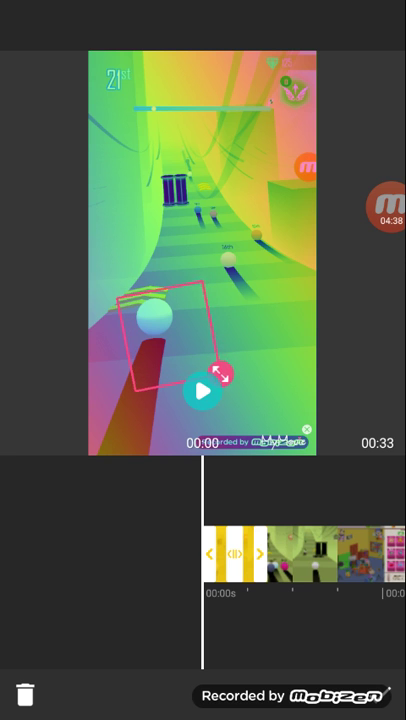
click(202, 390)
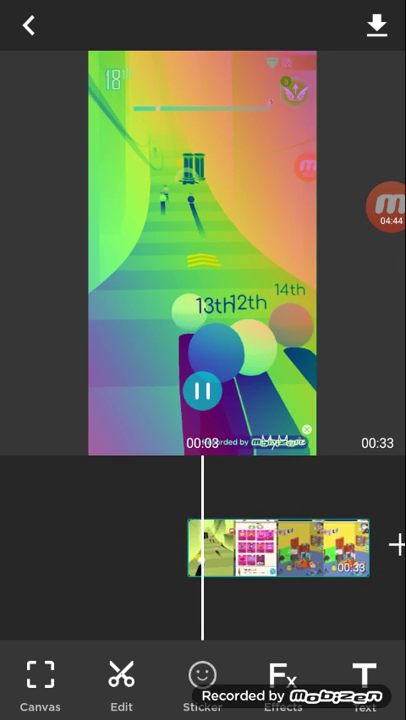
Add a rainbow poop emoji sticker at about 3 seconds, rotated and enlarged, then preview
click(202, 680)
click(236, 695)
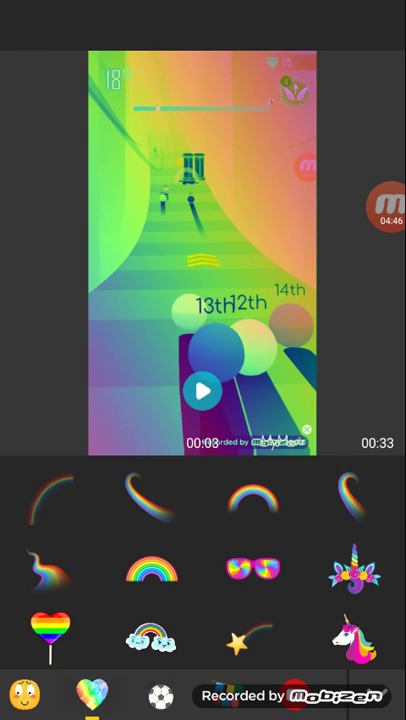
scroll(203, 560, down, 4)
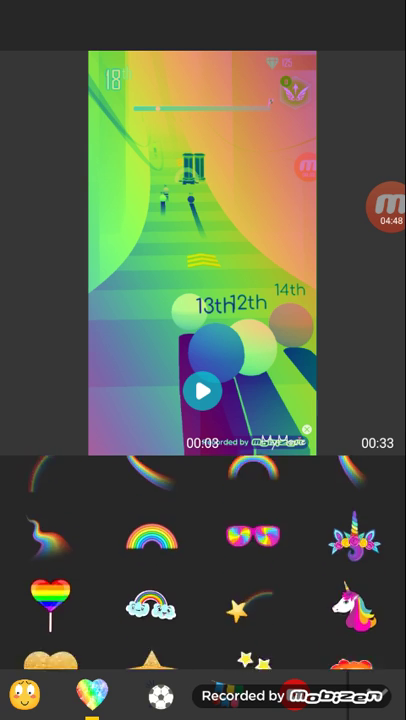
drag(100, 560, 160, 560)
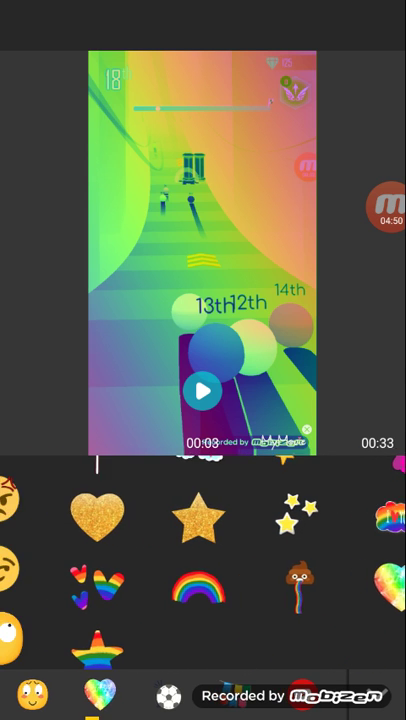
click(150, 518)
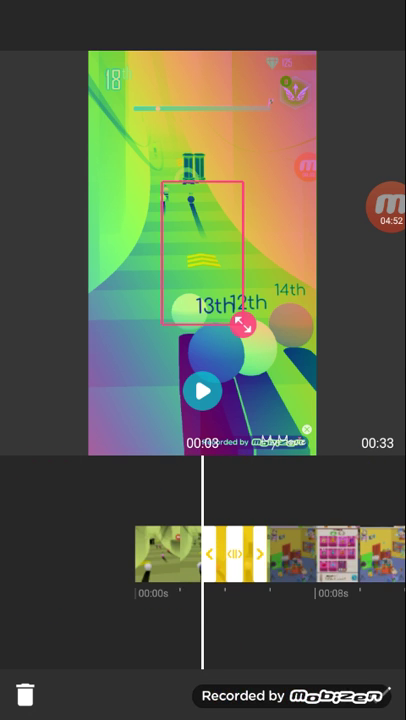
drag(243, 450, 272, 445)
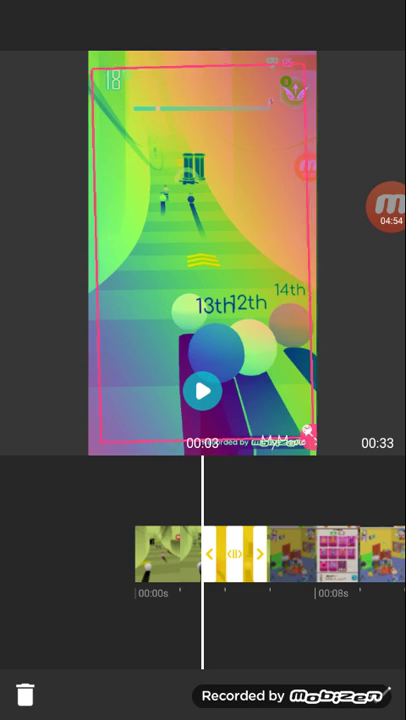
click(203, 391)
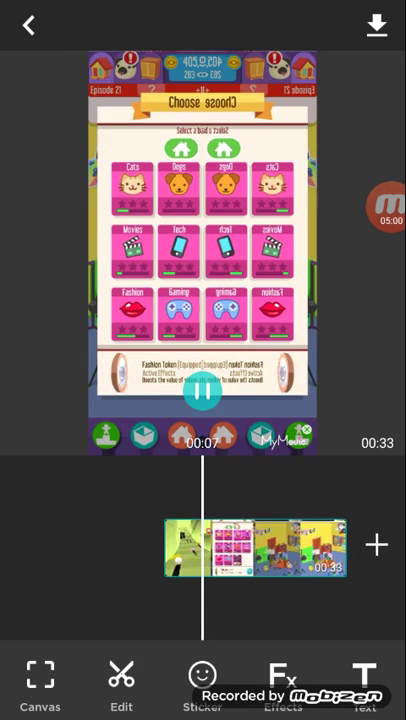
Add a large white 'ho' caption mid-frame at about 8 seconds and preview it
click(365, 680)
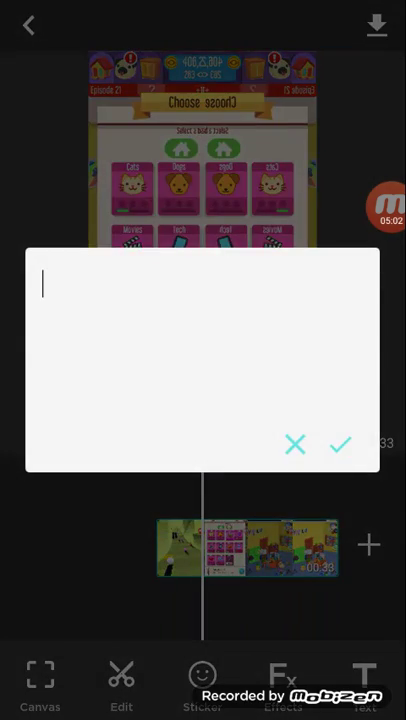
text(h)
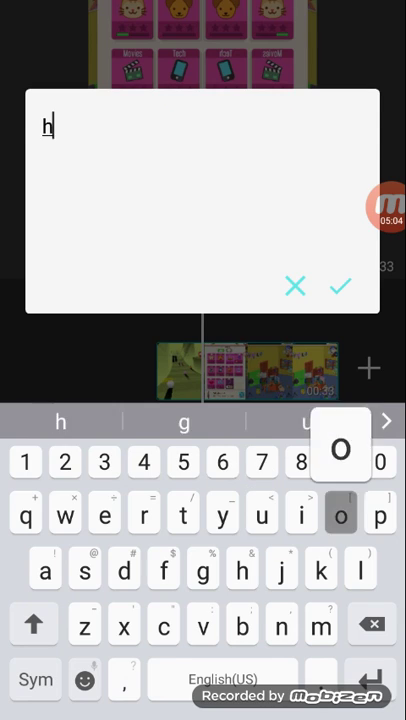
text(o)
click(340, 287)
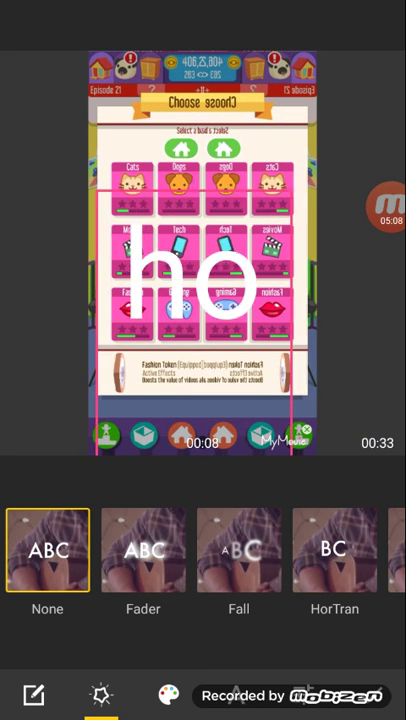
drag(195, 280, 204, 278)
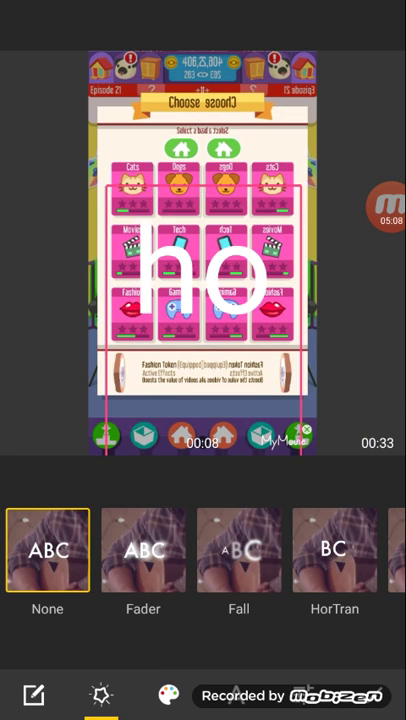
key(Escape)
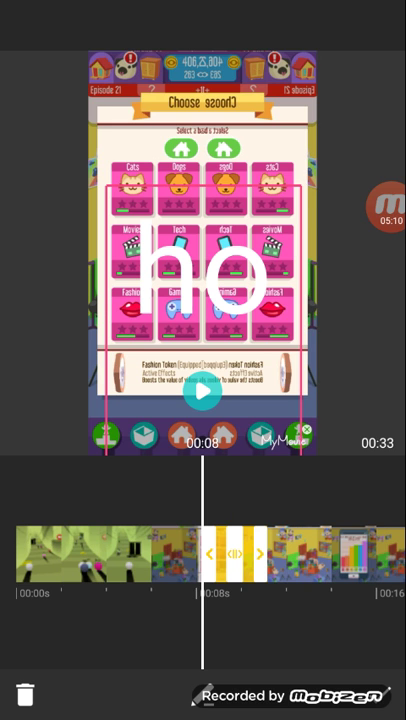
click(202, 391)
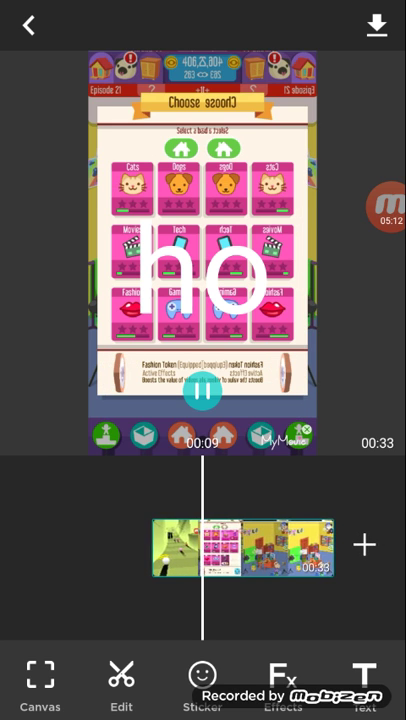